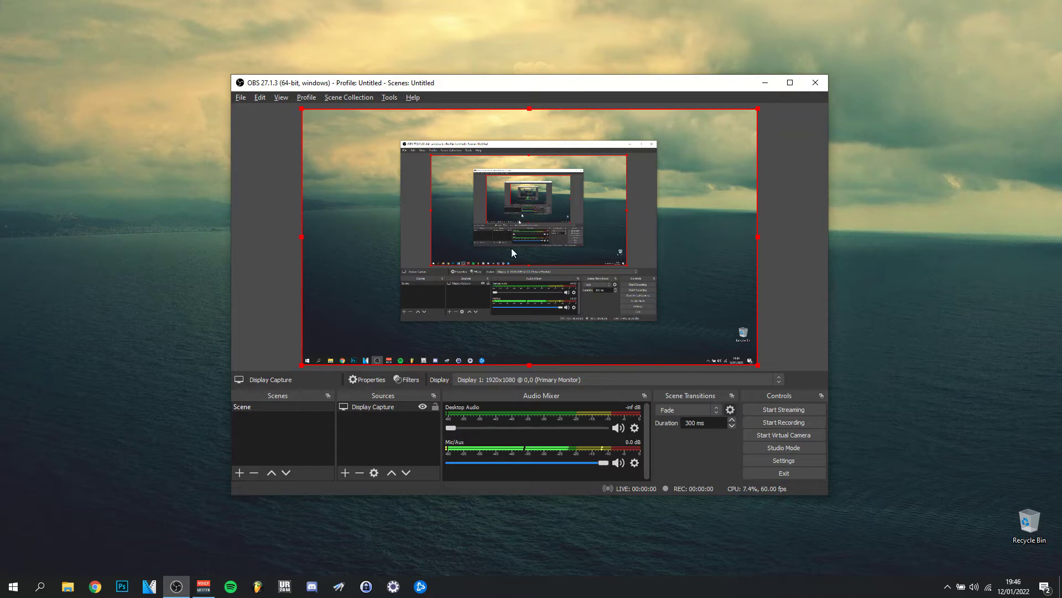
Start adding a new scene from the scenes list, then cancel it
right_click(304, 437)
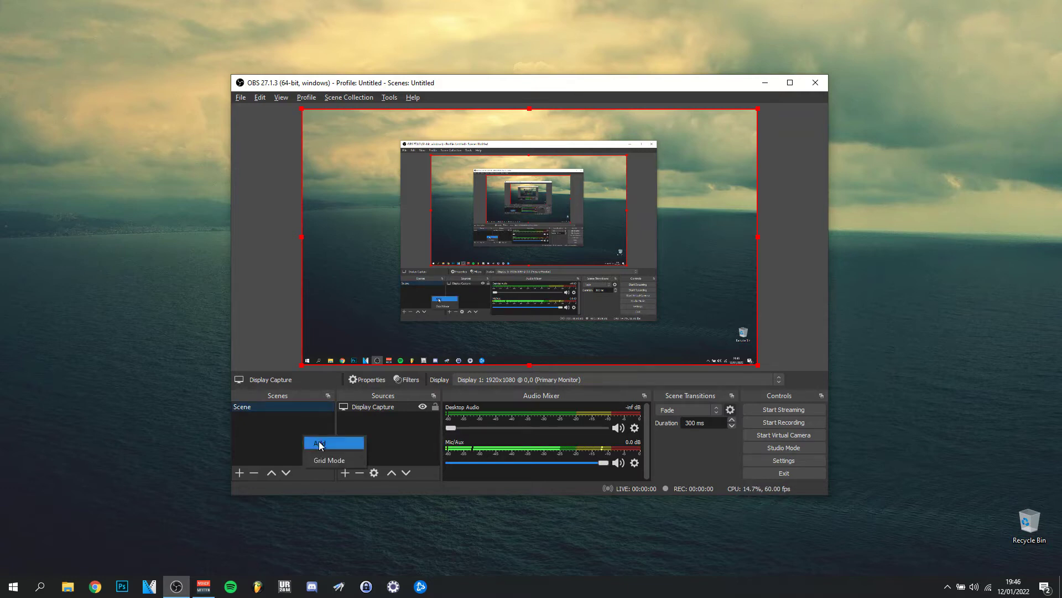
left_click(320, 444)
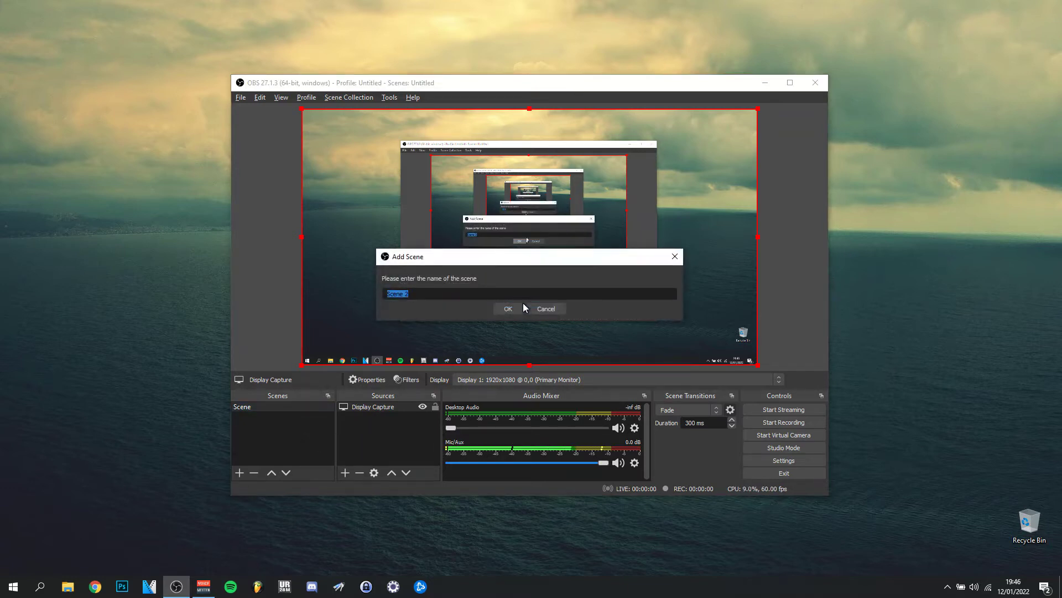
left_click(541, 313)
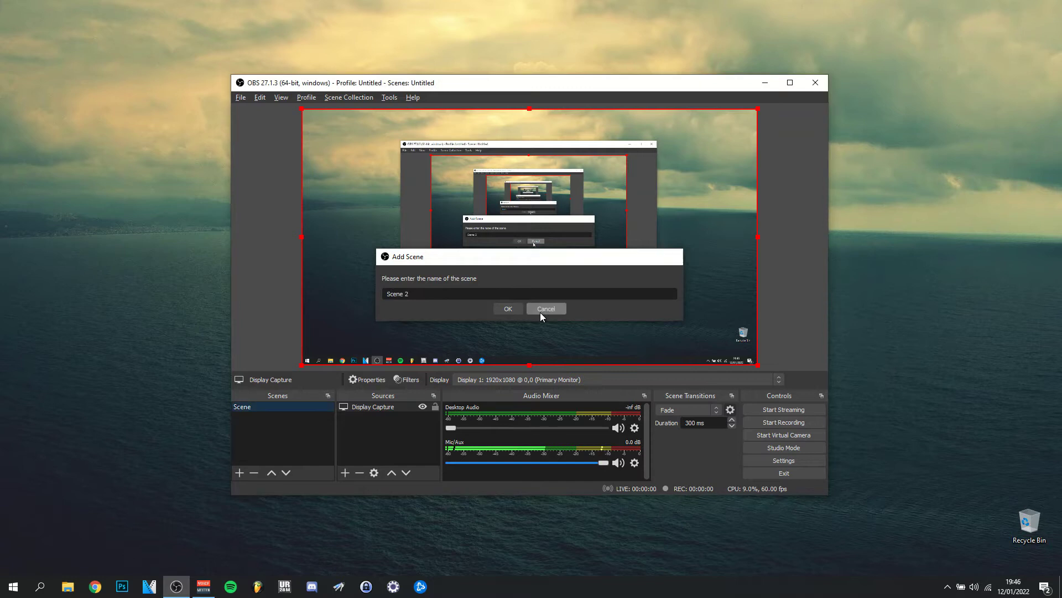
Look over the addable source types without adding one, then open Settings on the General page
right_click(368, 431)
mouse_move(385, 440)
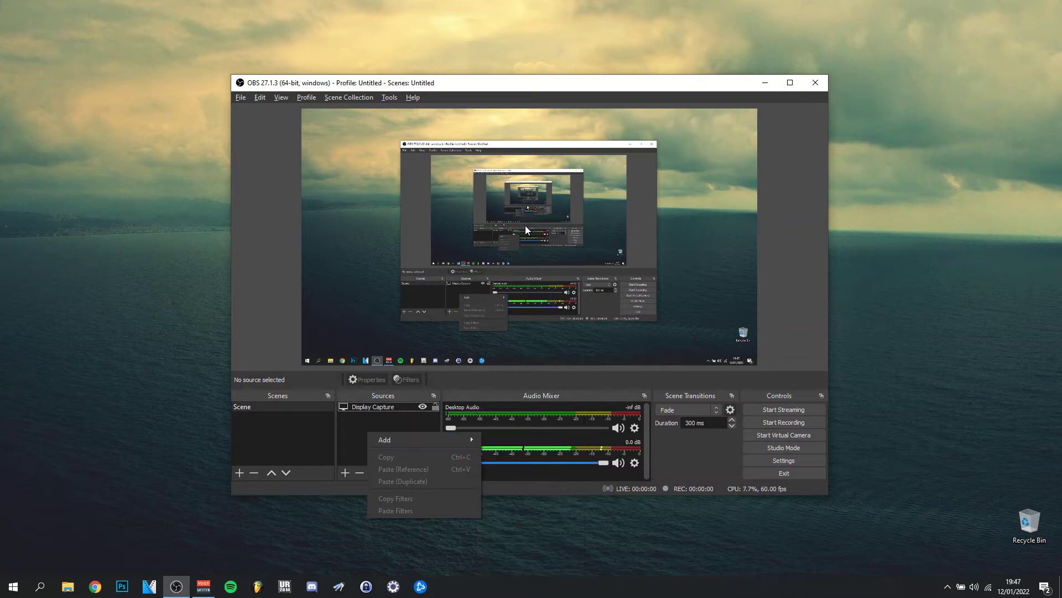
left_click(431, 446)
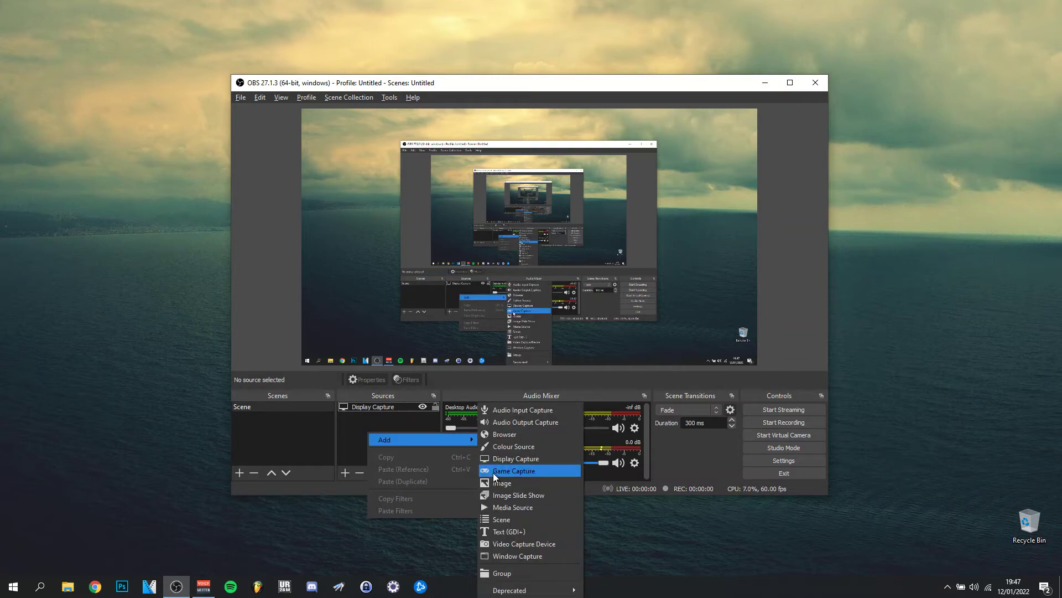
left_click(430, 463)
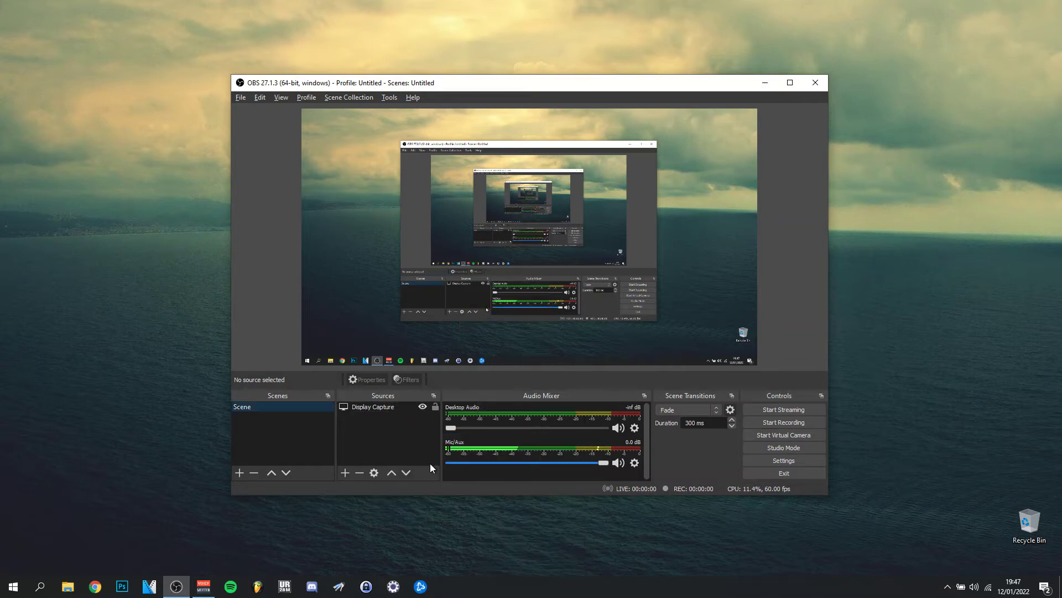
left_click(796, 459)
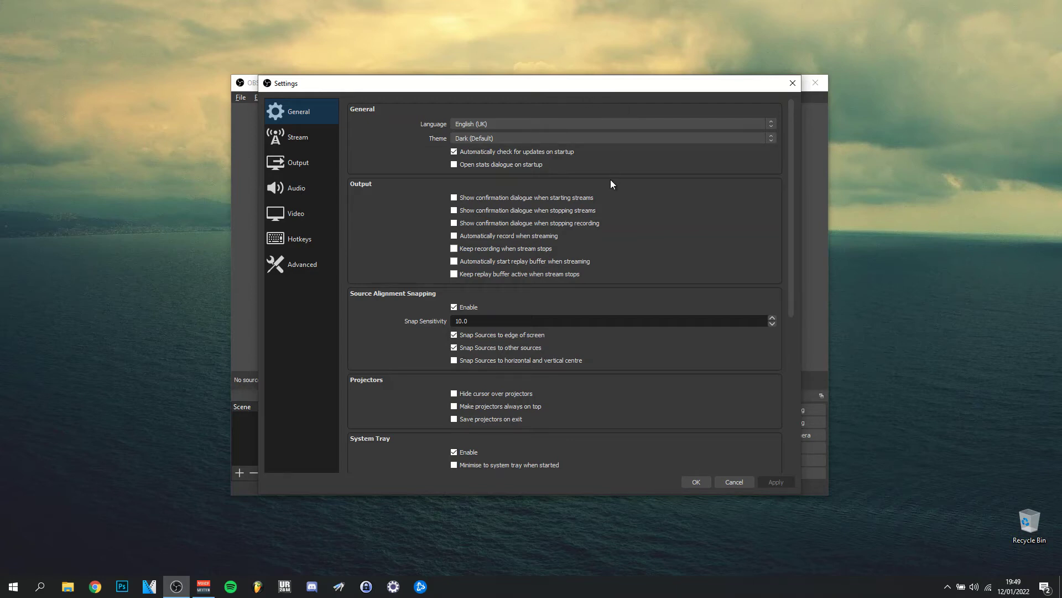
Review the General page, then show Output recording: mp4 to D:/OBS recordings, x264 CBR 50000 Kbps
scroll(610, 179, "down", 5)
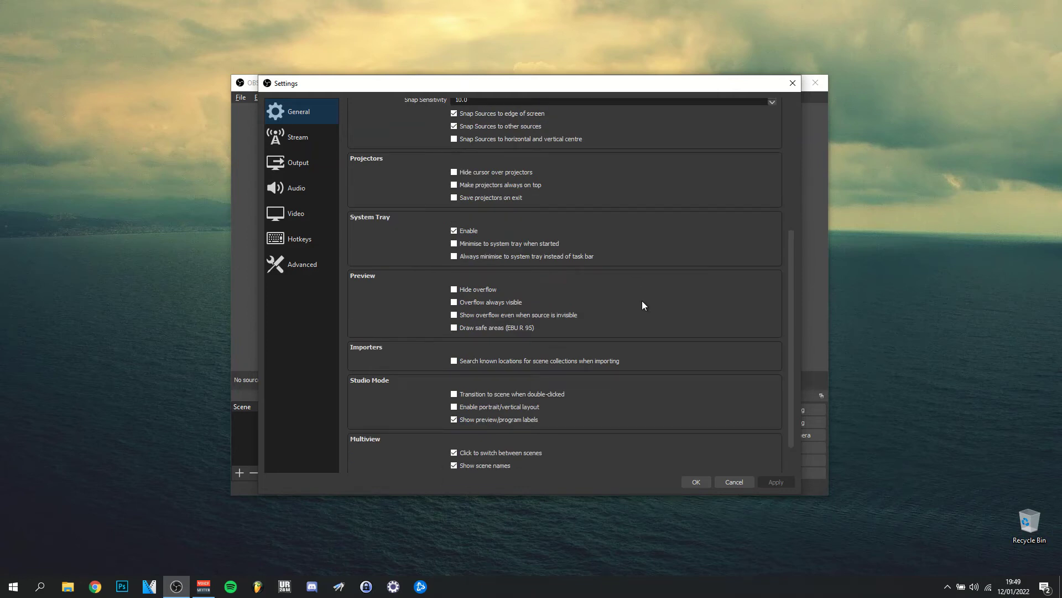
scroll(643, 302, "up", 5)
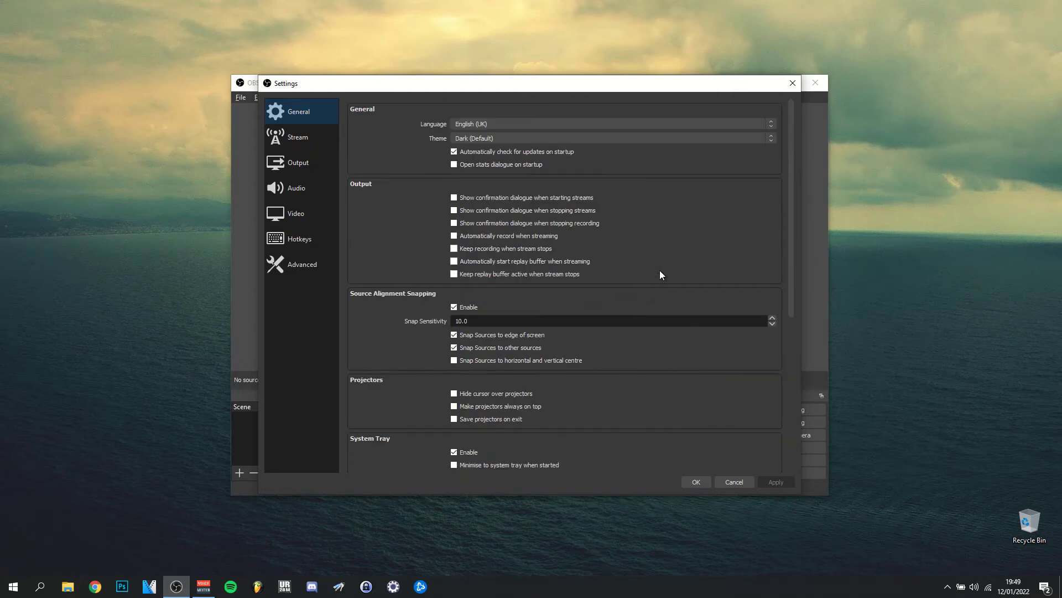
left_click(280, 162)
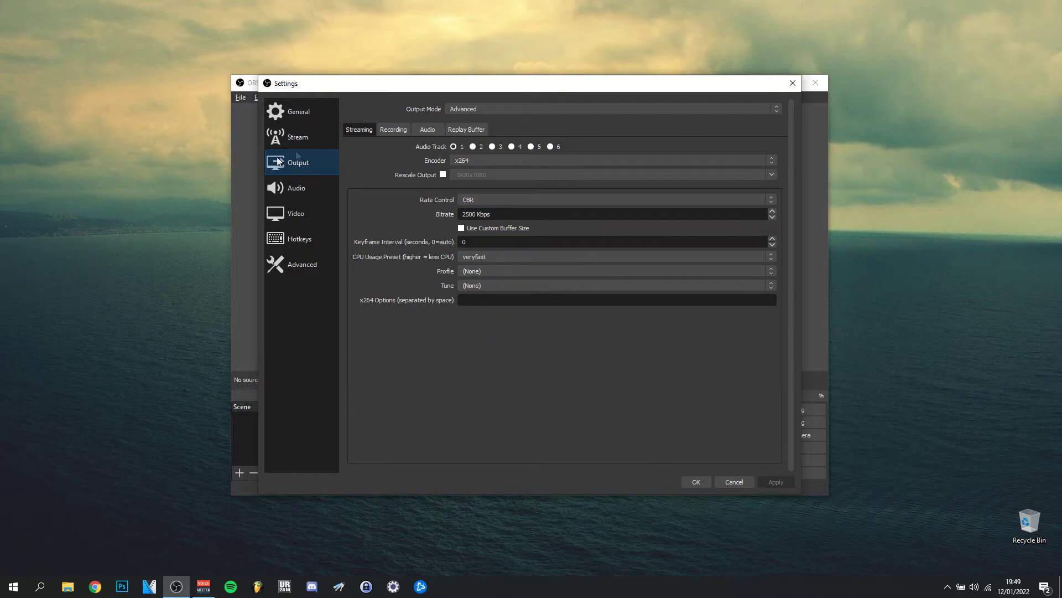
left_click(387, 130)
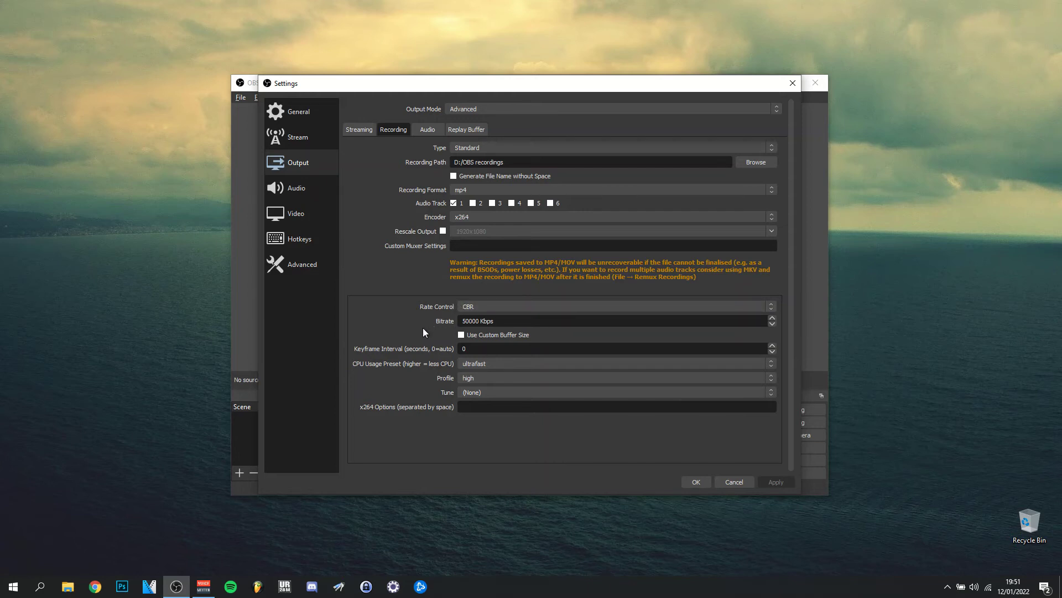
Keep the recording CPU Usage Preset at ultrafast and show the six 320-bitrate audio tracks
left_click(465, 364)
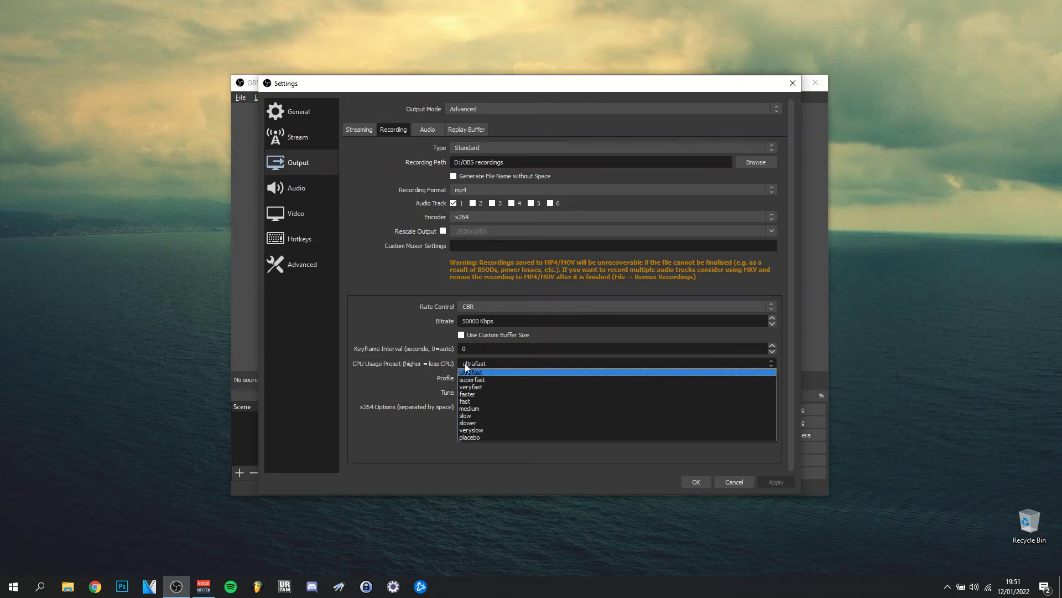
left_click(480, 372)
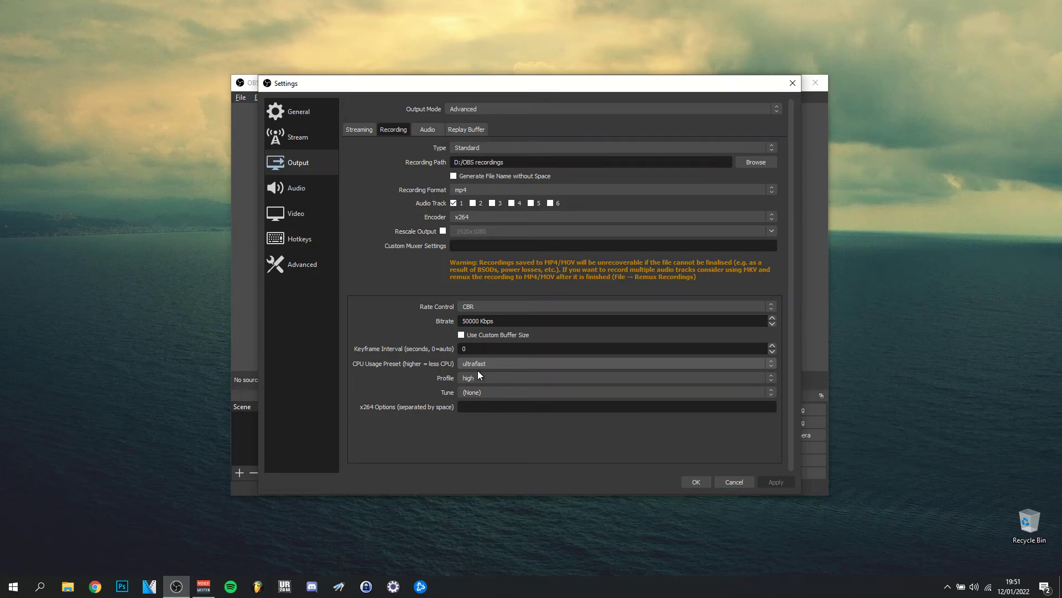
left_click(477, 370)
left_click(481, 375)
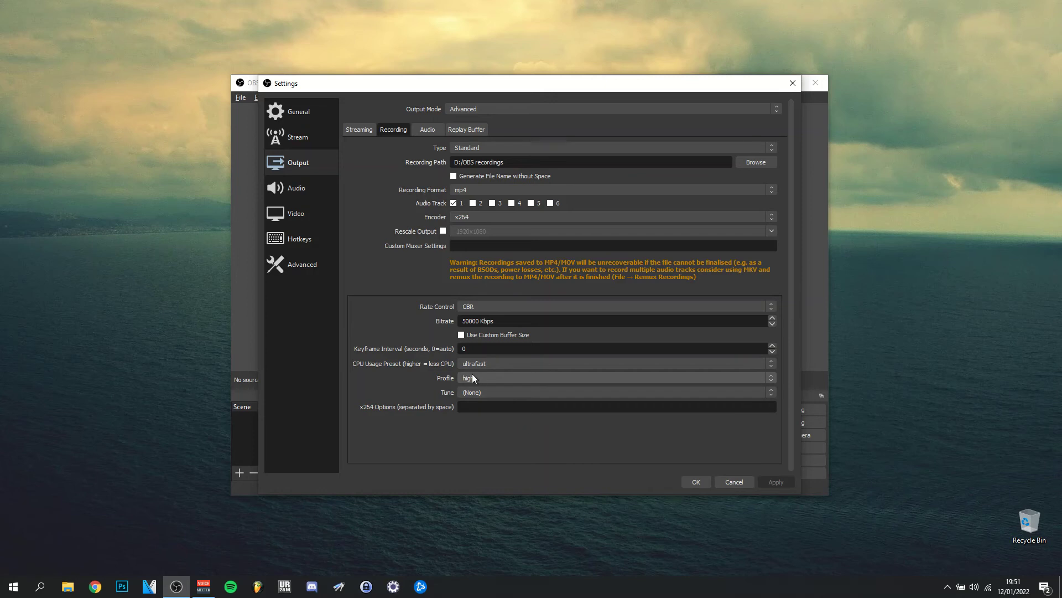
left_click(427, 129)
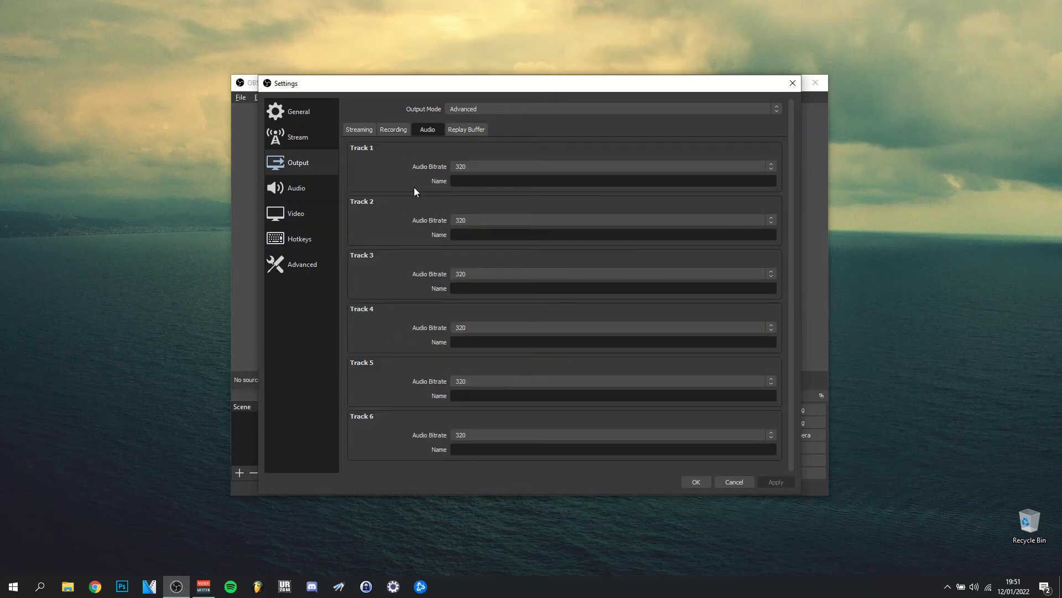
Review Audio: 48 kHz stereo, Desktop Audio on Conexant speakers, Mic/Aux on VoiceMeeter Output
scroll(413, 191, "down", 1)
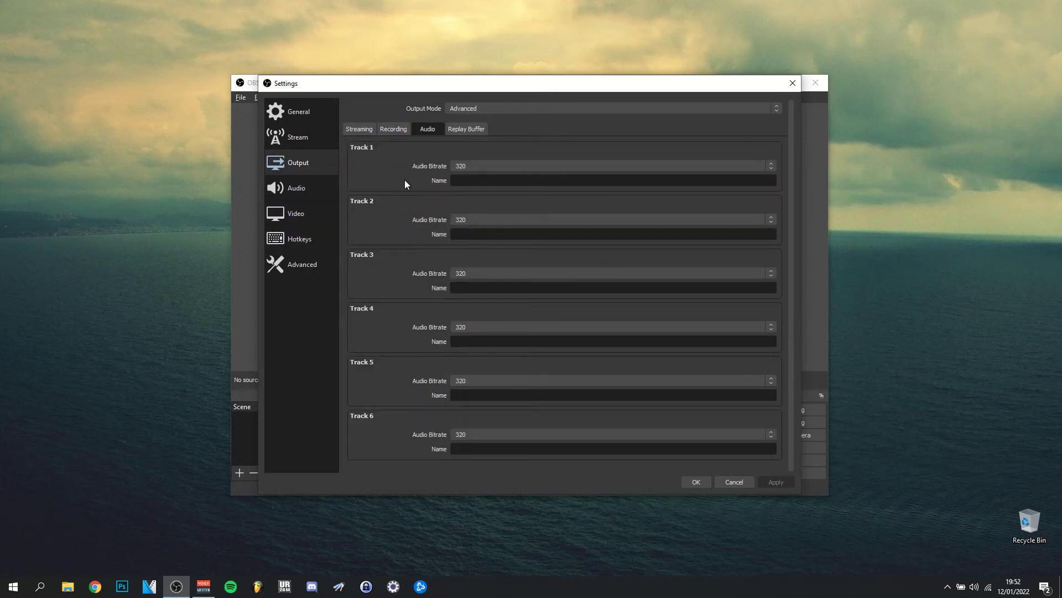
left_click(304, 192)
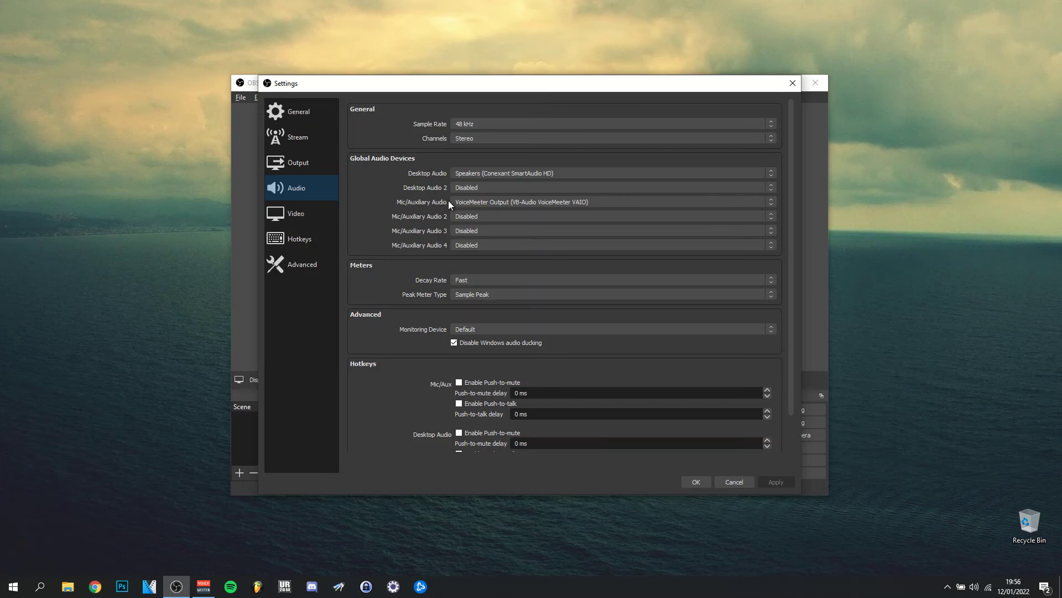
scroll(437, 206, "down", 2)
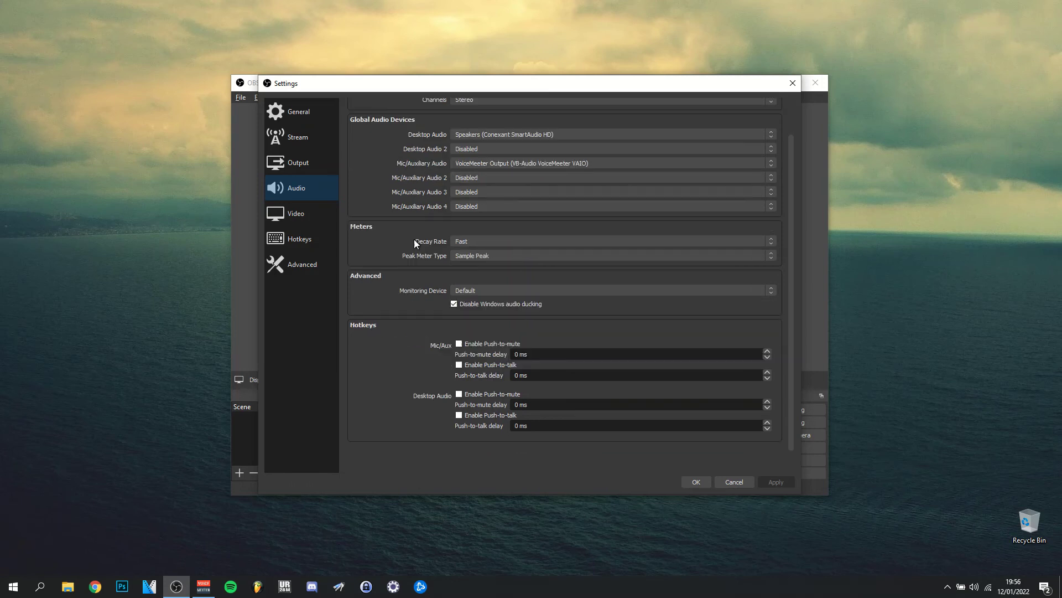
scroll(414, 241, "up", 2)
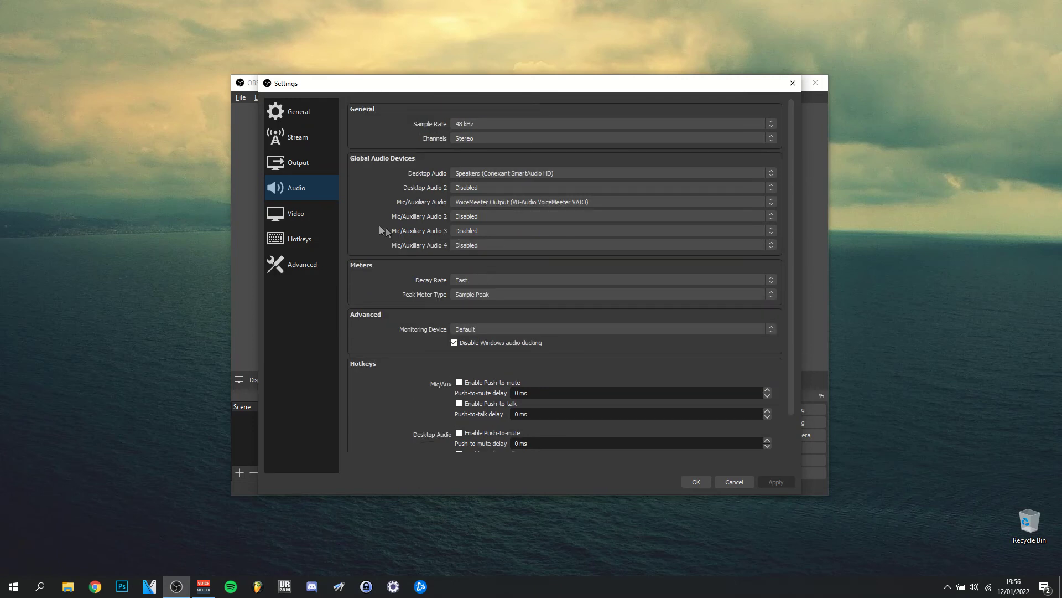
Check the 1920x1080, 60 fps Video settings, then look through the Hotkeys assignments
left_click(321, 212)
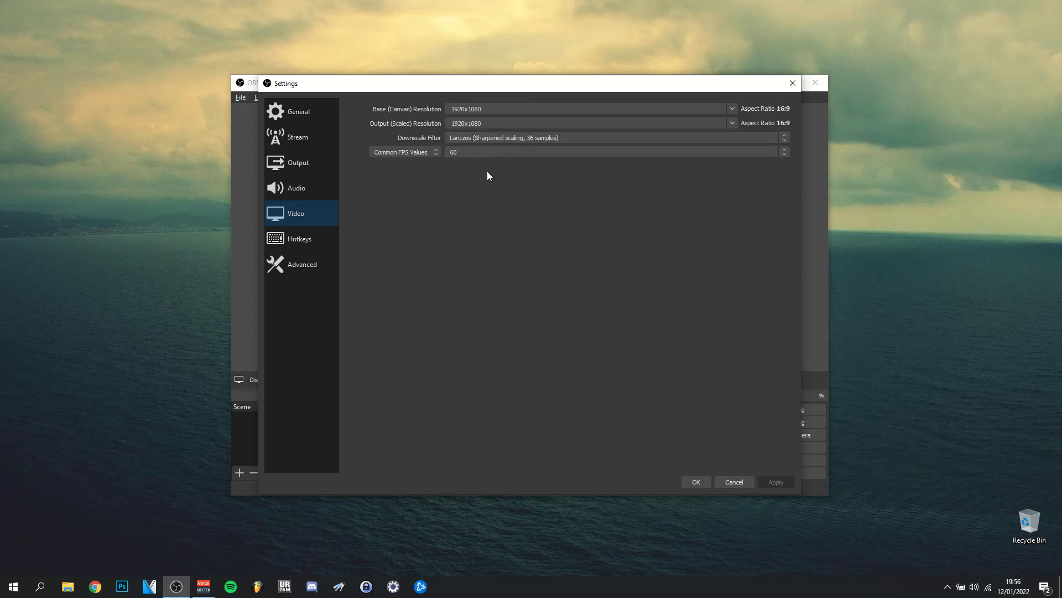
left_click(333, 238)
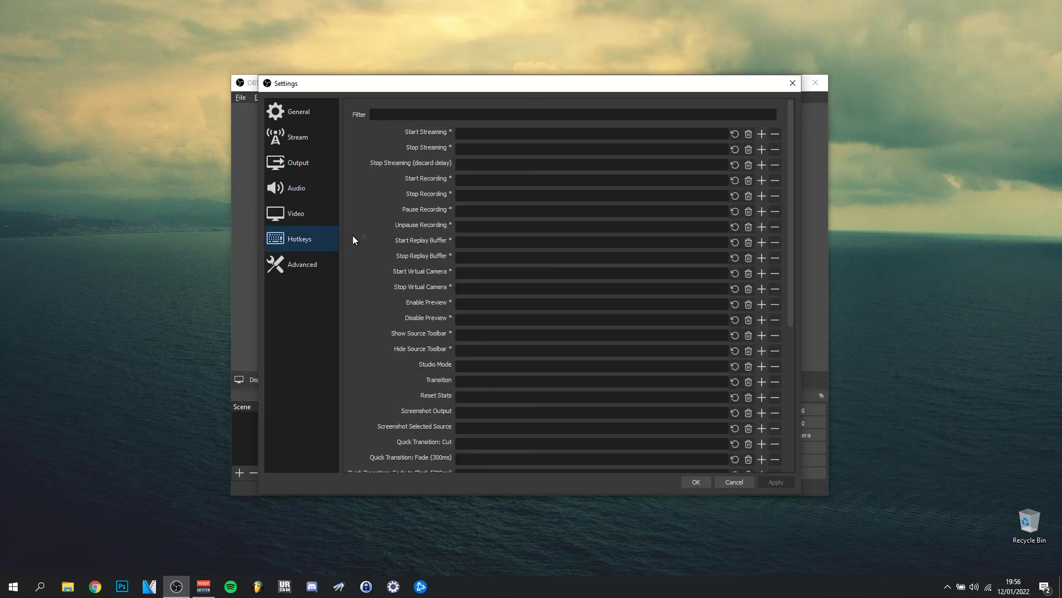
scroll(383, 224, "down", 5)
scroll(383, 224, "up", 5)
scroll(383, 224, "down", 5)
scroll(383, 223, "up", 5)
Look through Advanced settings: High process priority, Direct3D 11 renderer, NV12 colour format
left_click(314, 272)
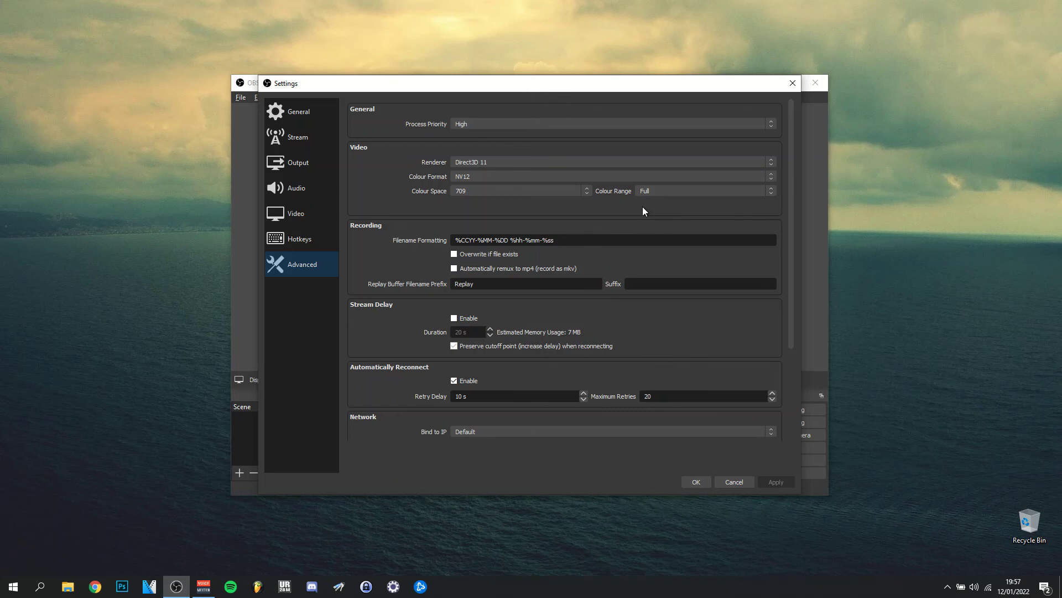
scroll(373, 282, "down", 3)
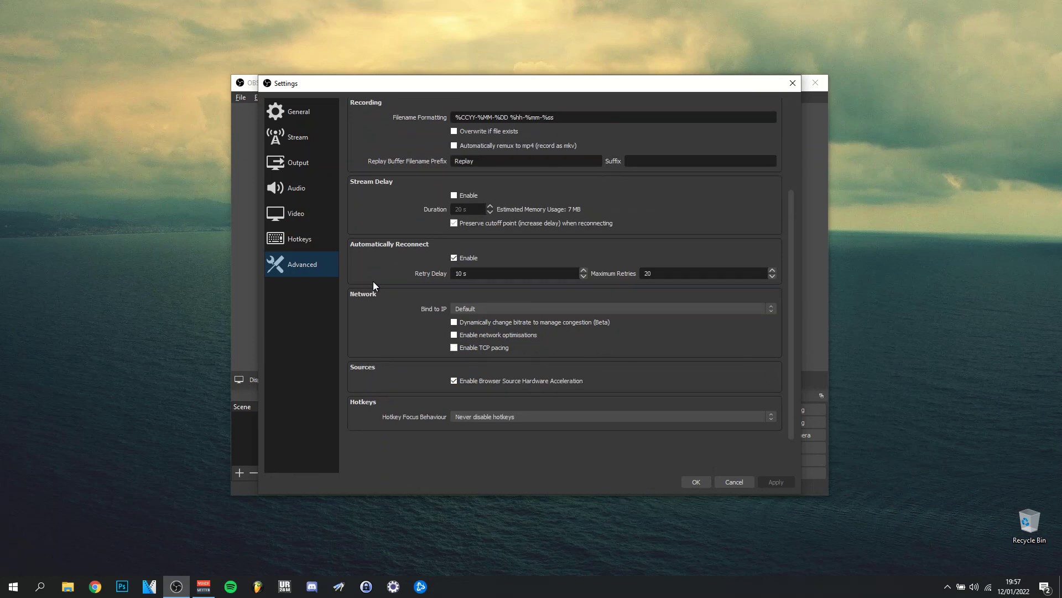
scroll(374, 285, "up", 3)
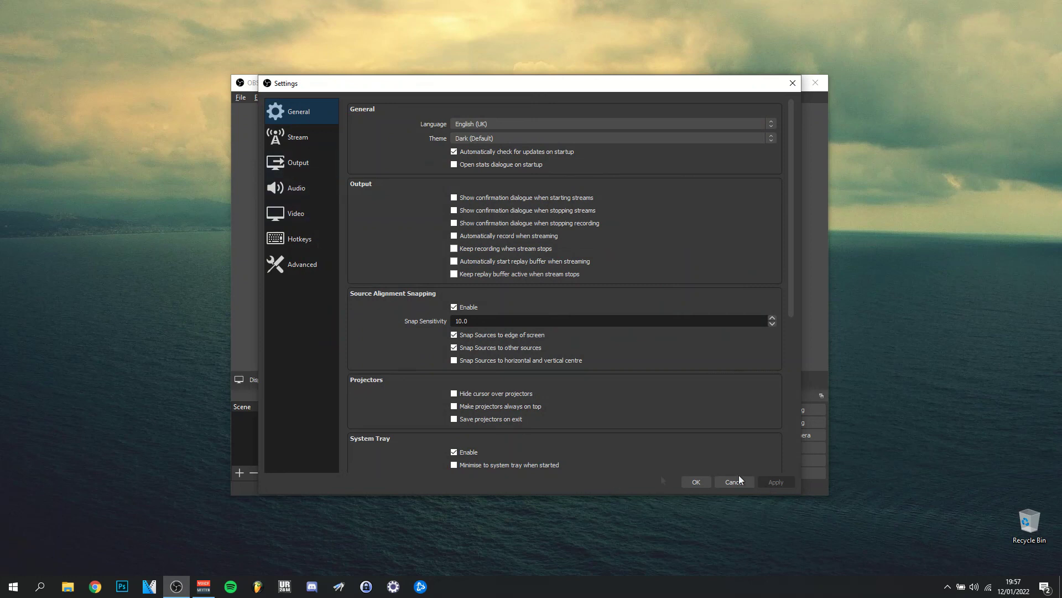
Close Settings without changes and keep Display Capture on Display 1: 1920x1080 (Primary Monitor)
left_click(729, 486)
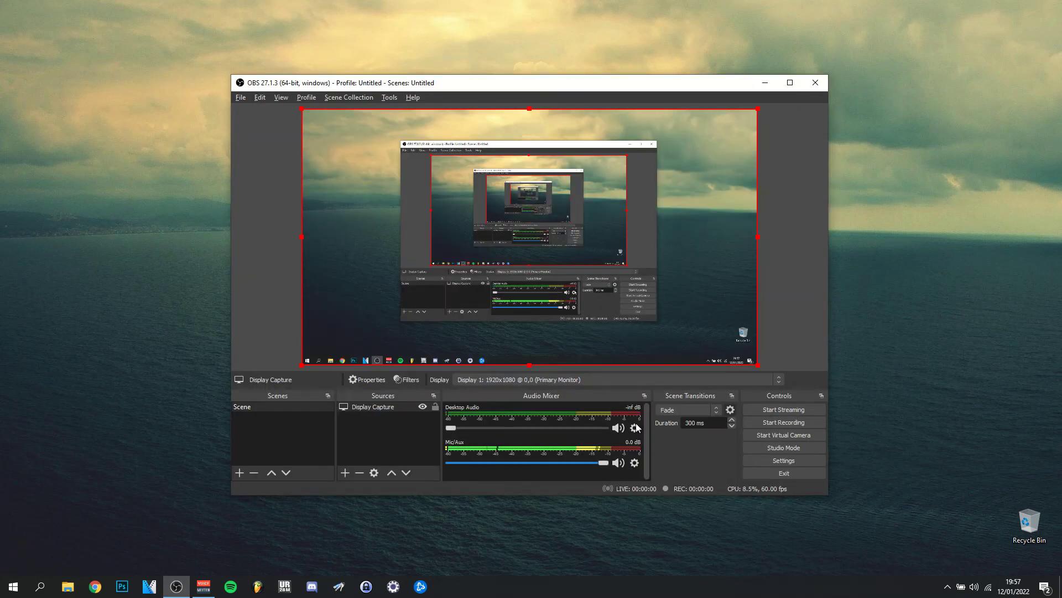
left_click(598, 382)
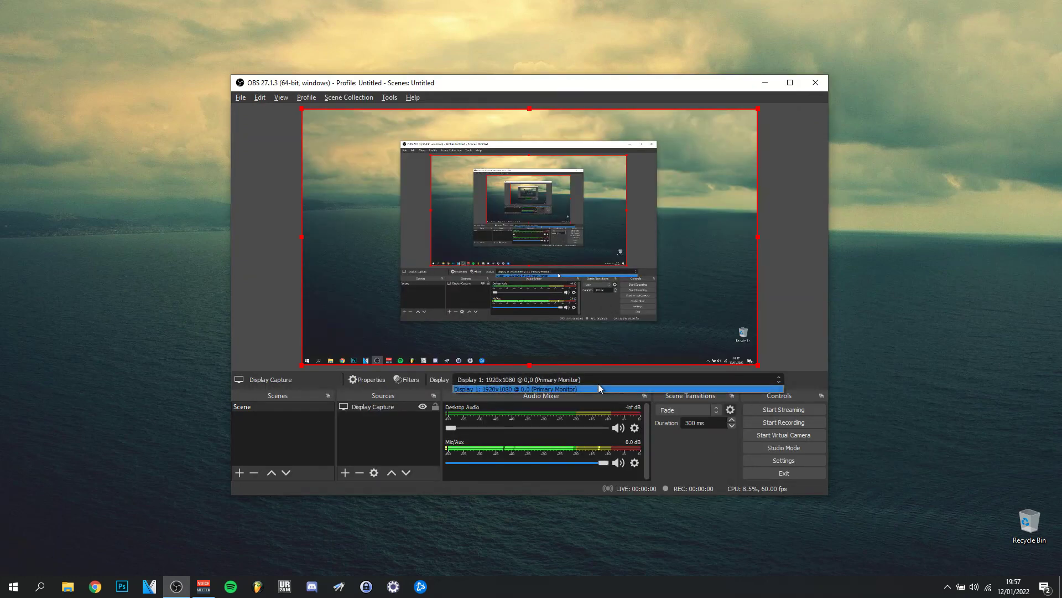
left_click(553, 390)
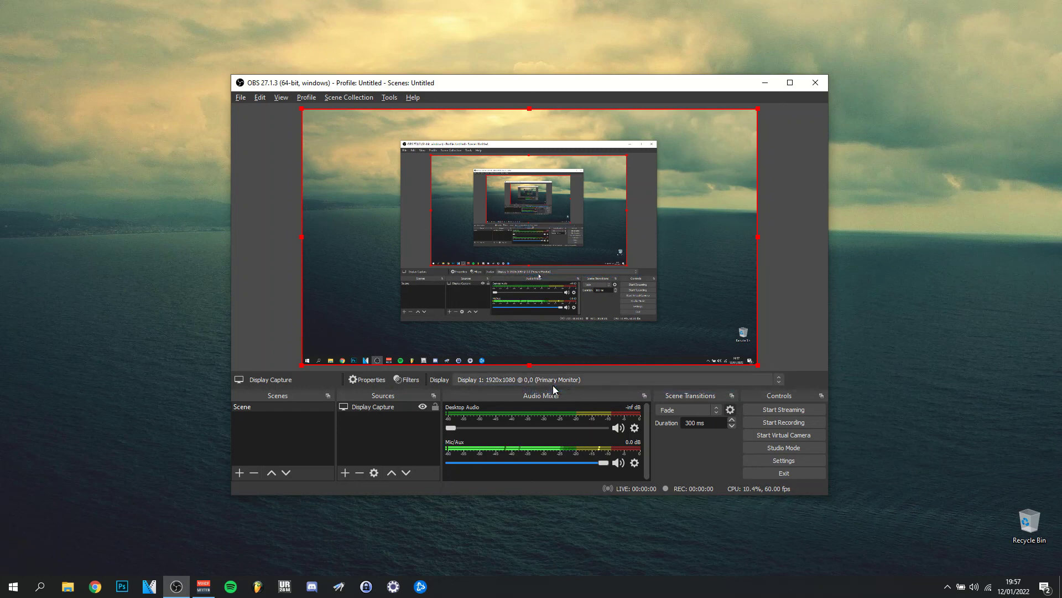